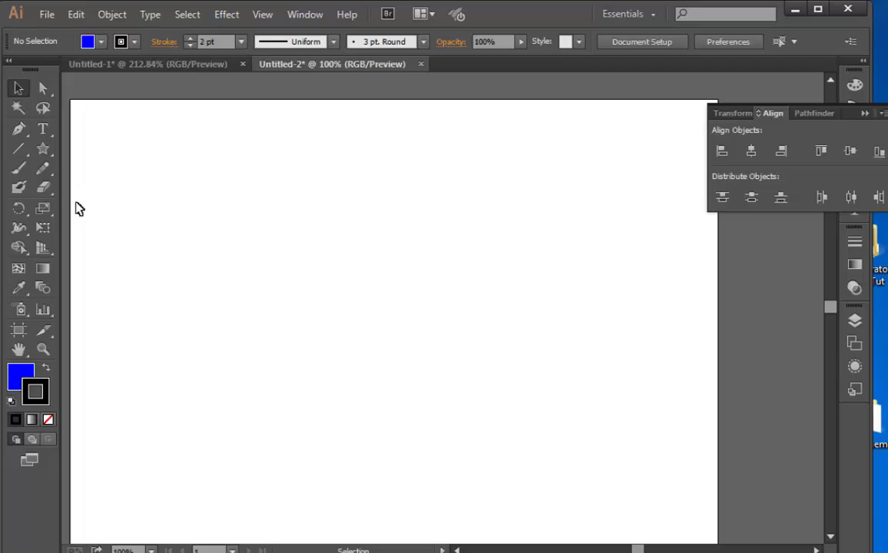
Draw a large blue rectangle with a dark outline across the page, then deselect it.
click(43, 152)
click(43, 152)
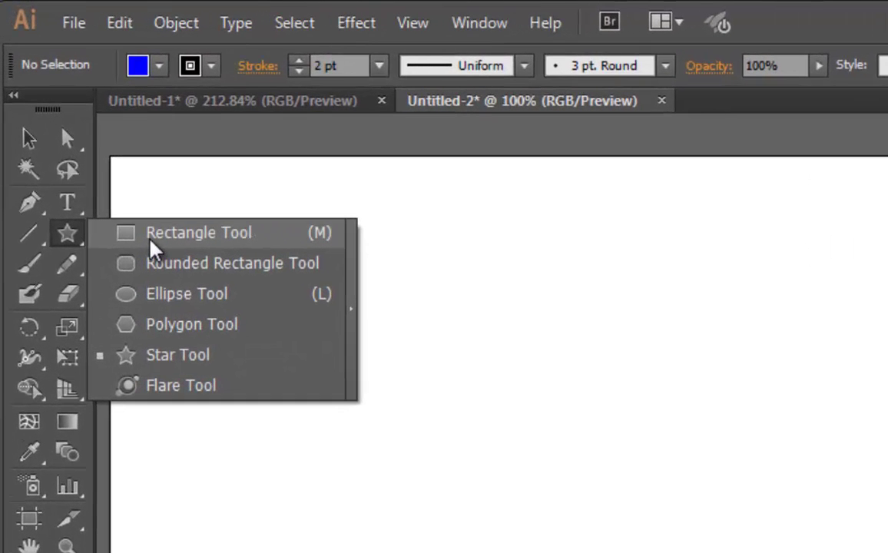
click(152, 246)
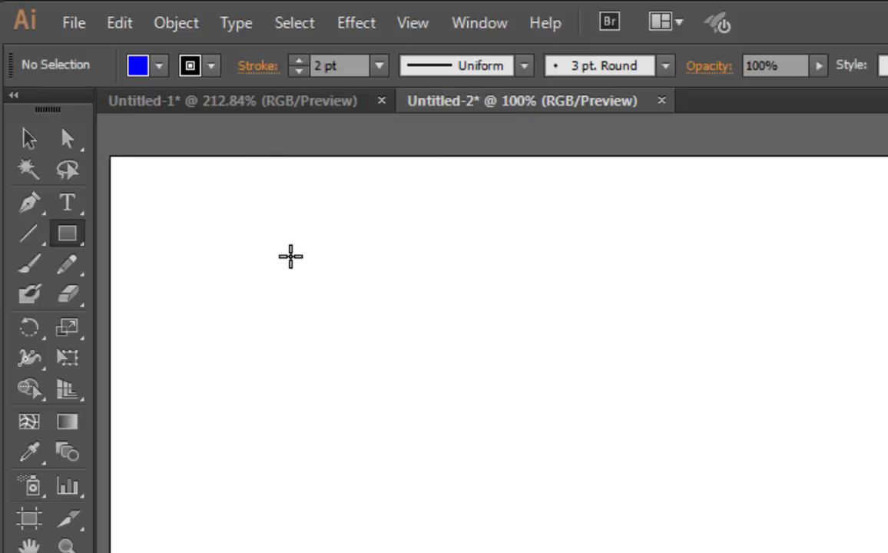
drag(291, 257, 814, 526)
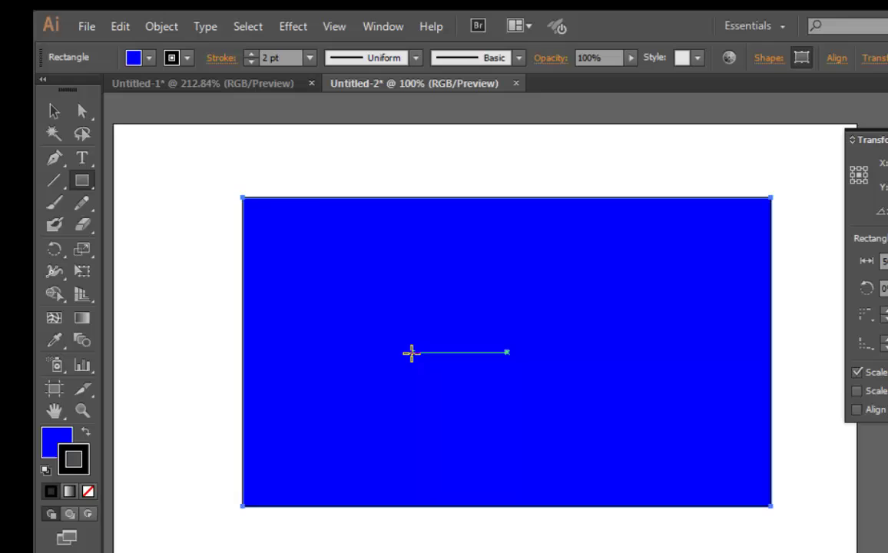
click(54, 116)
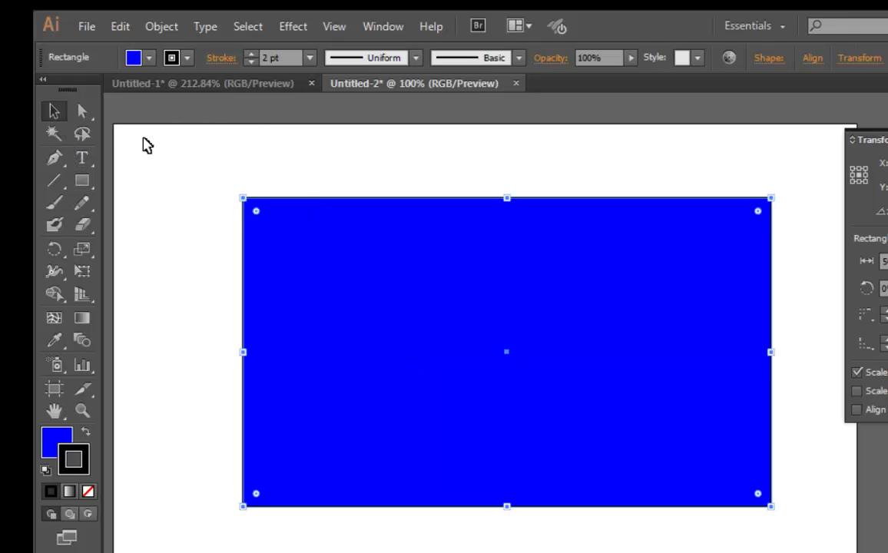
click(148, 147)
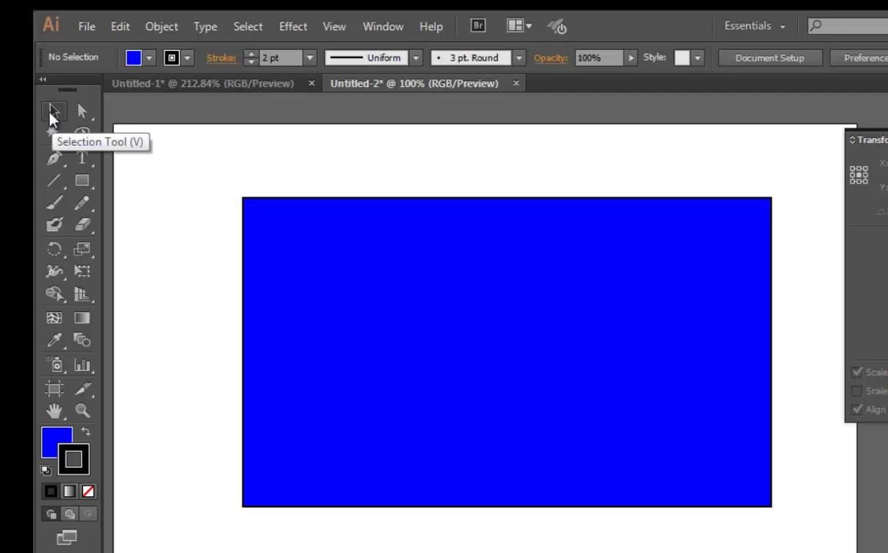
Set the fill colour to tan and the stroke colour to light grey.
click(149, 57)
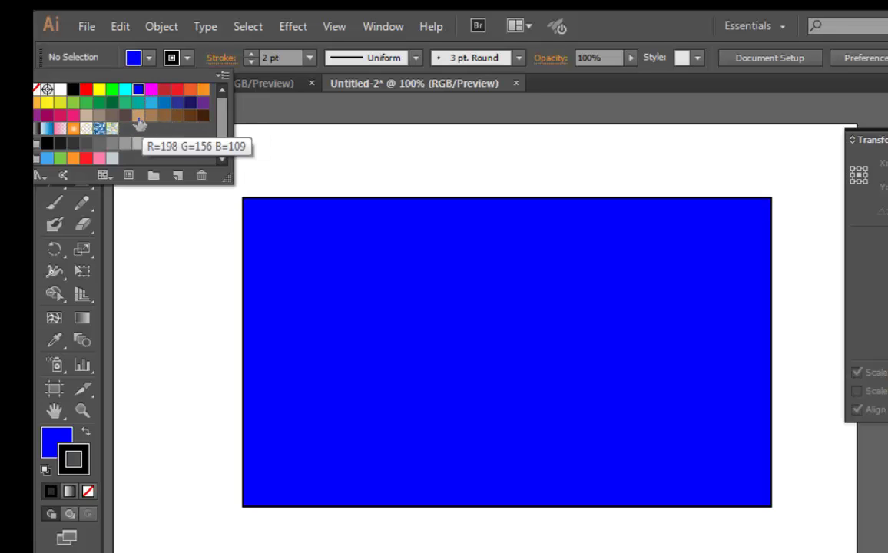
click(137, 116)
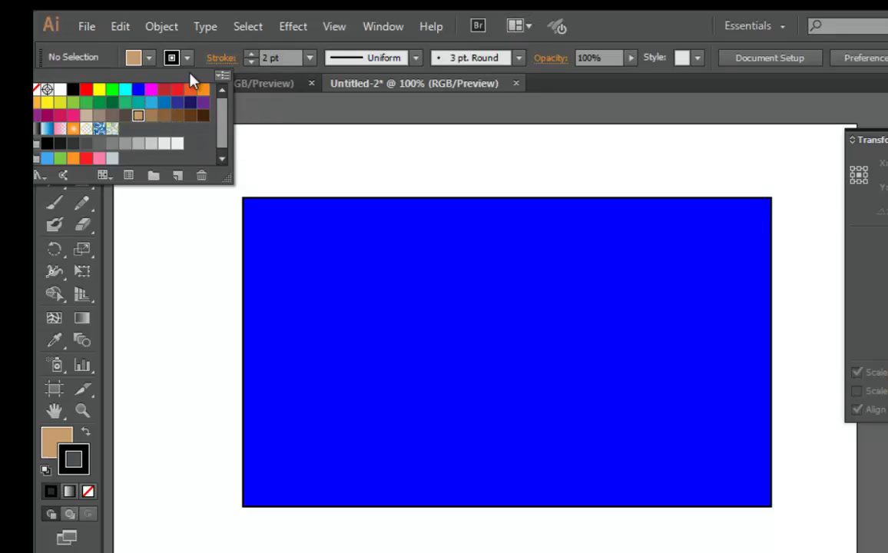
click(187, 59)
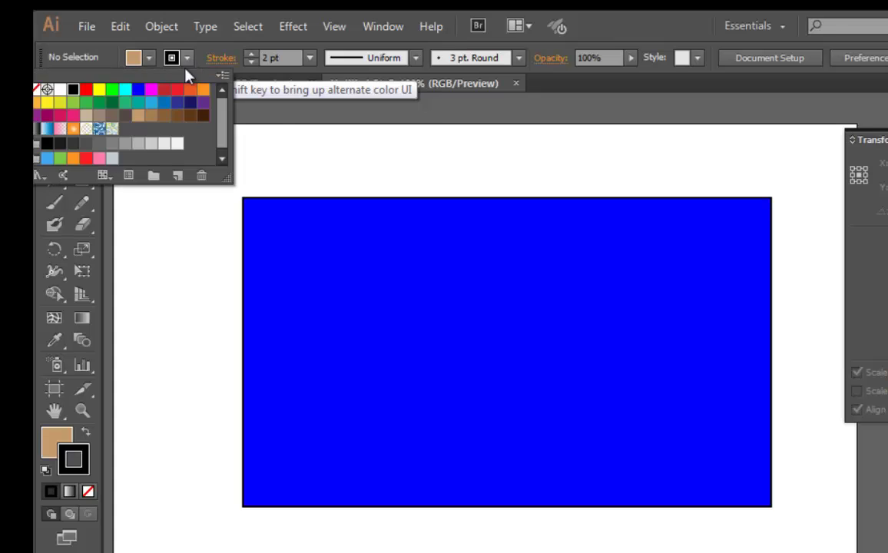
click(178, 143)
click(632, 30)
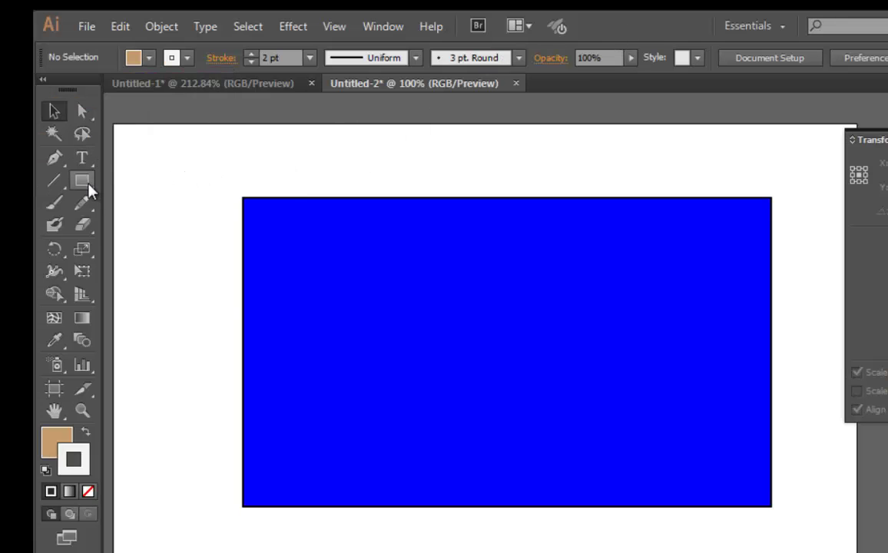
Draw a circle in the rectangle's upper-left area and deselect it.
drag(85, 184, 138, 230)
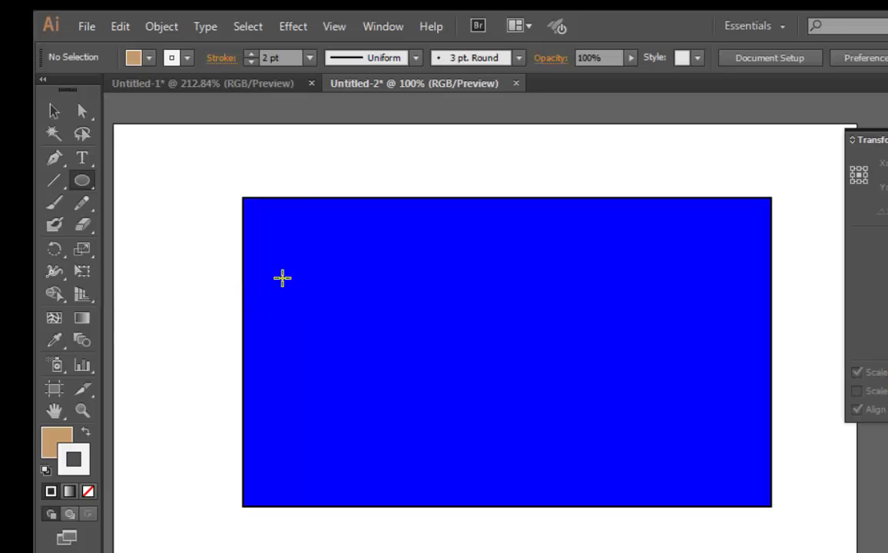
mouse_move(273, 224)
mouse_down()
mouse_move(352, 308)
mouse_move(375, 319)
mouse_up()
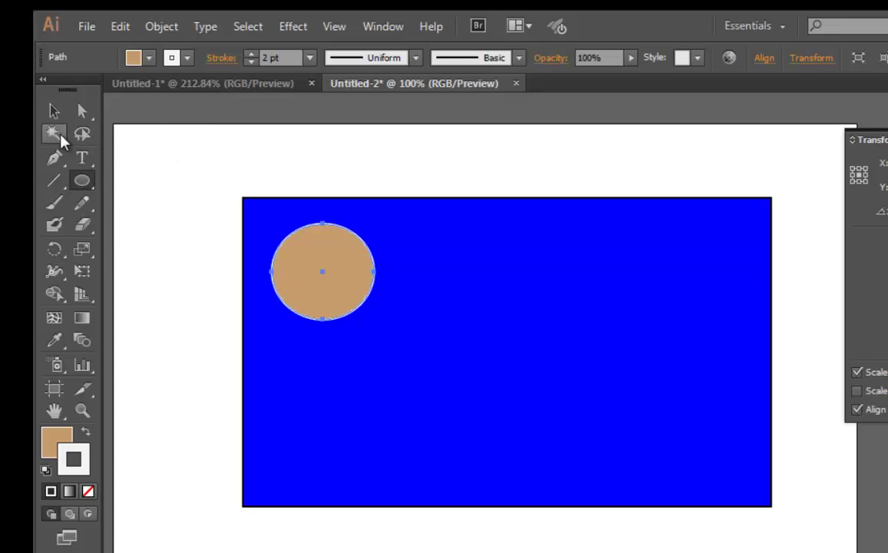
click(54, 111)
click(196, 161)
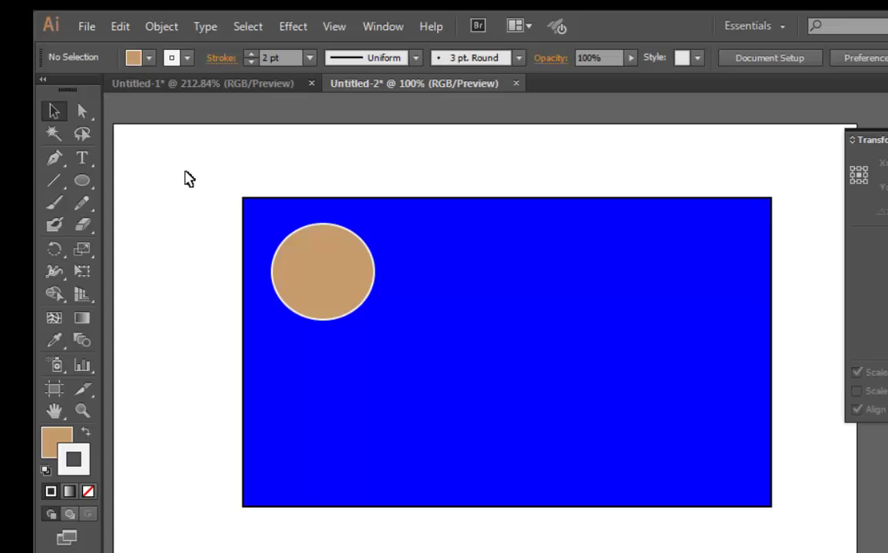
Set the fill colour to cyan and the stroke colour to yellow-green.
drag(82, 179, 164, 270)
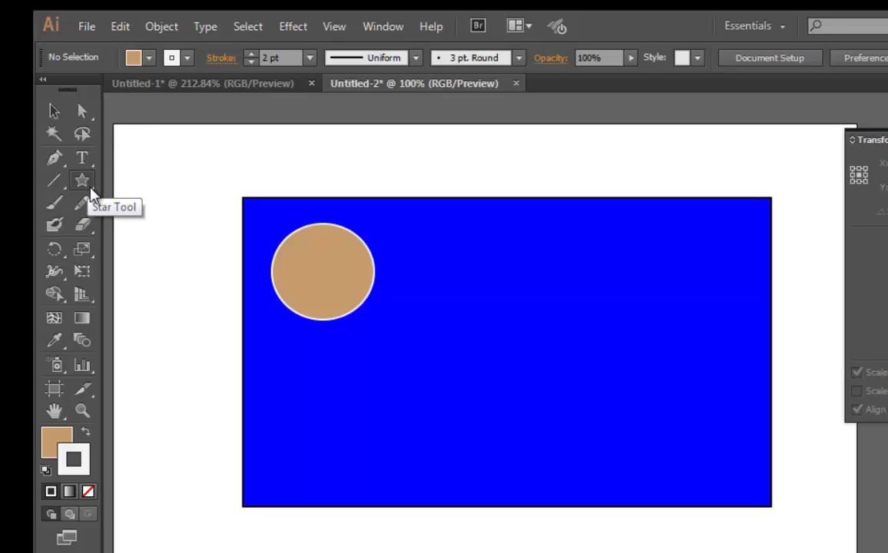
click(150, 58)
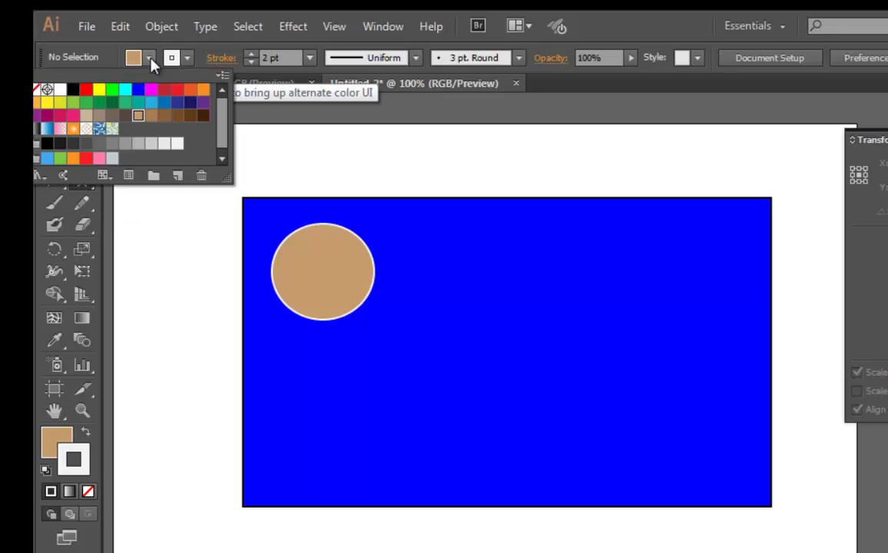
click(126, 92)
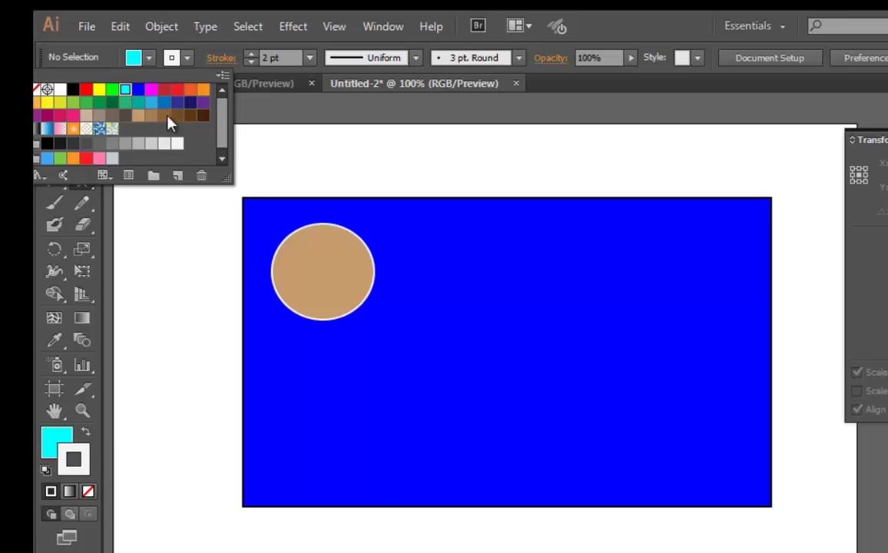
click(187, 60)
click(73, 102)
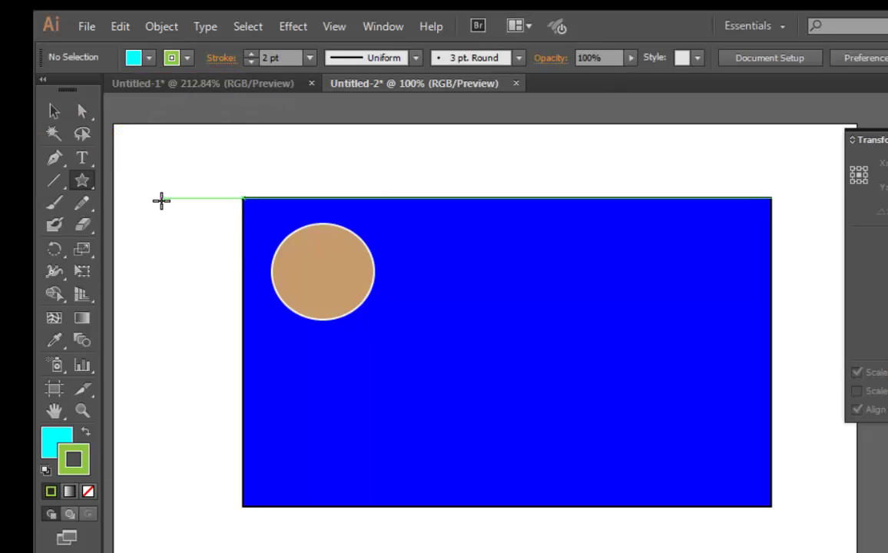
Draw a star in the rectangle's lower right with the Star Tool, then return to the Selection Tool.
click(84, 185)
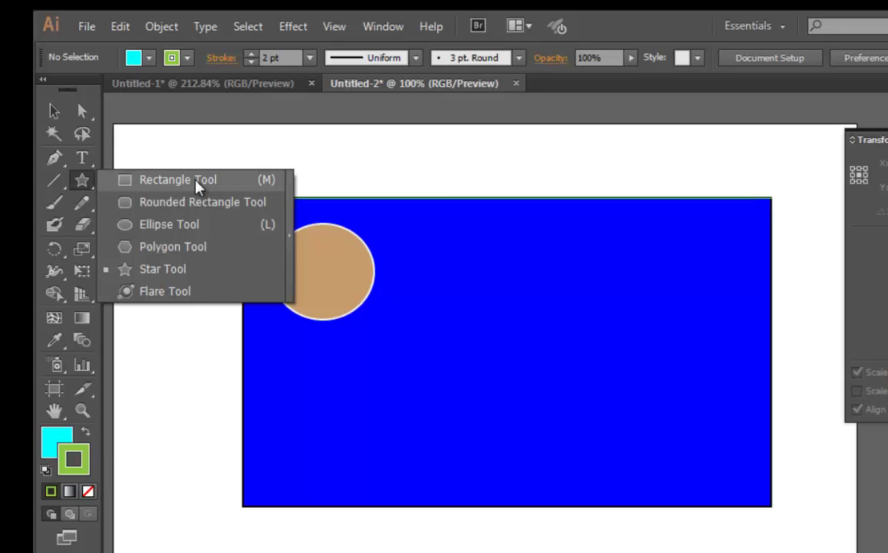
click(163, 269)
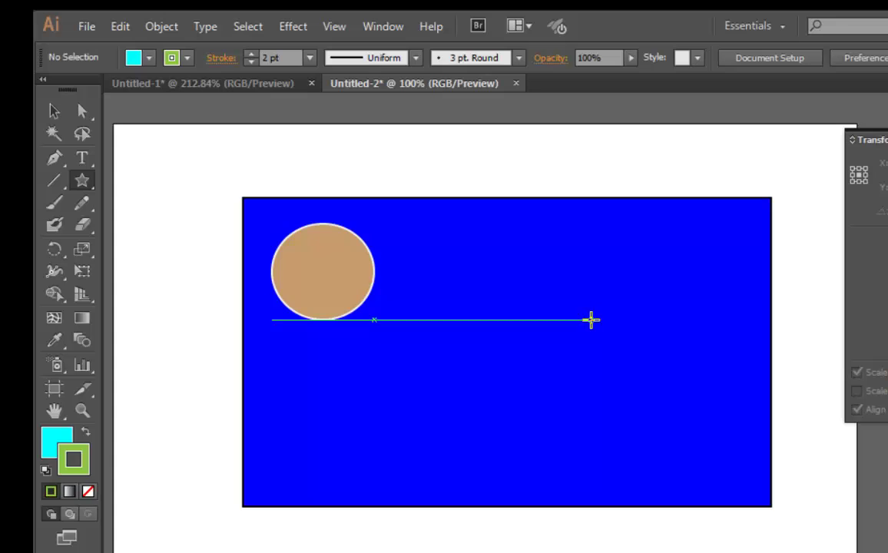
drag(627, 403, 683, 460)
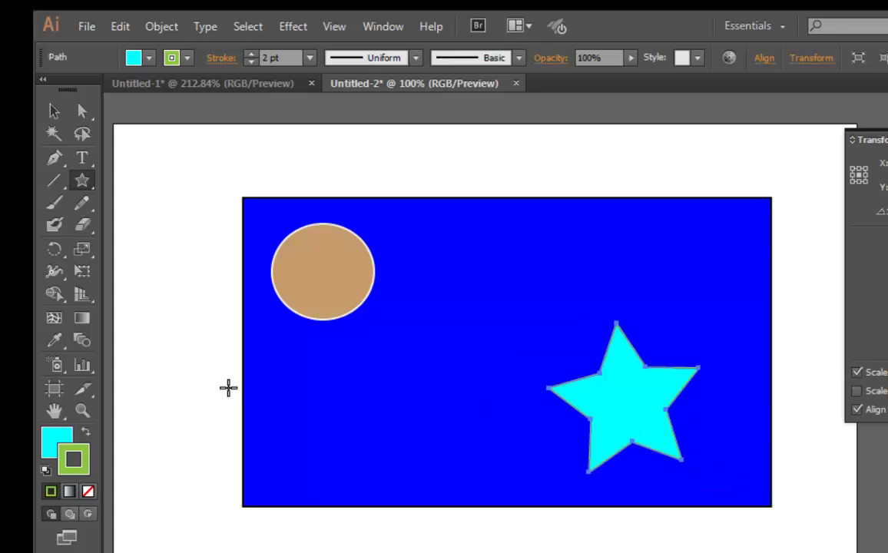
click(54, 112)
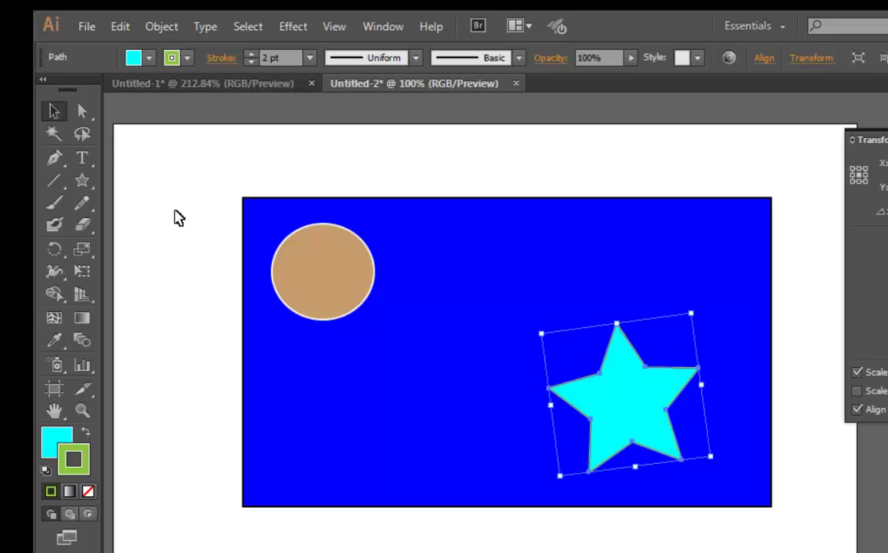
Marquee-select the rectangle, circle and star, then show the Align panel via Window > Align.
click(150, 189)
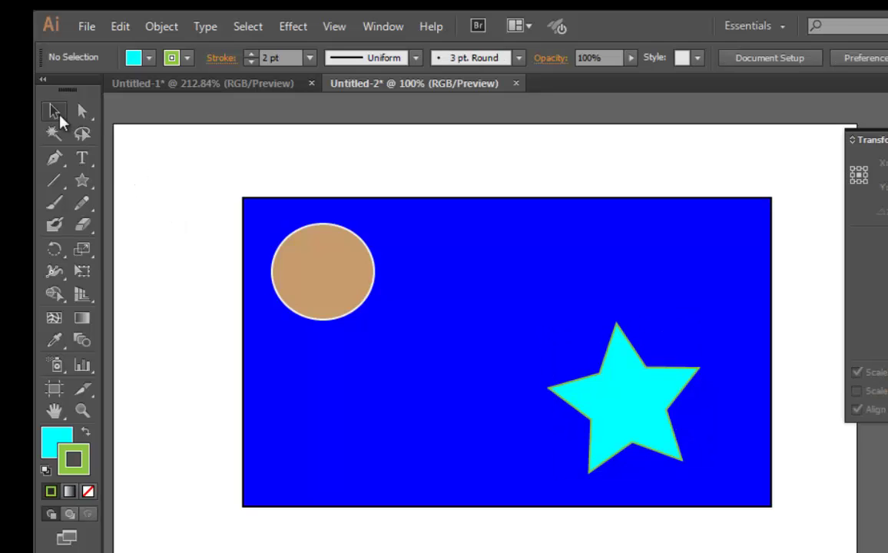
mouse_move(202, 171)
mouse_down()
mouse_move(648, 198)
mouse_move(815, 547)
mouse_up()
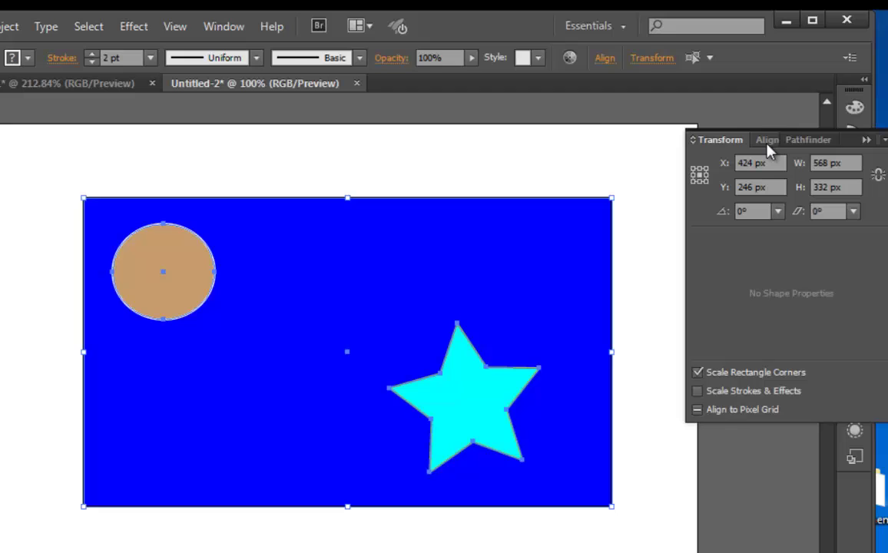
click(224, 26)
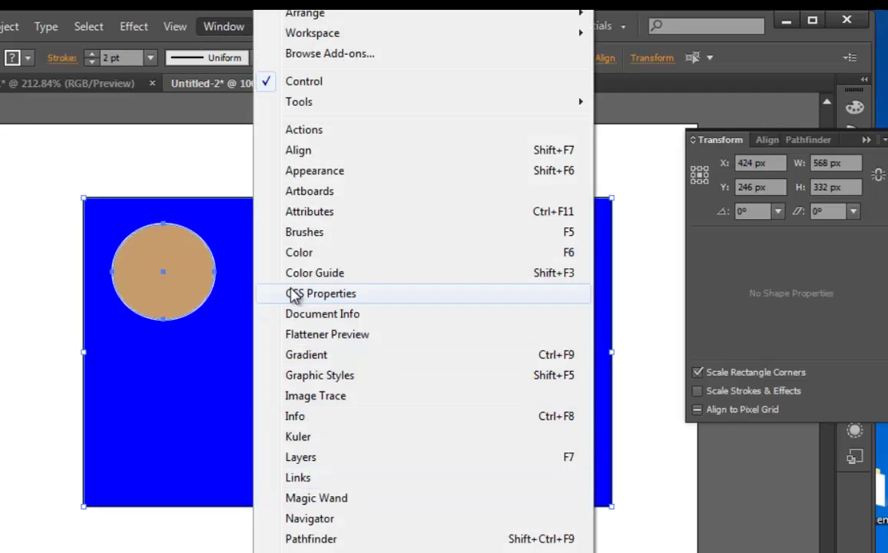
click(299, 150)
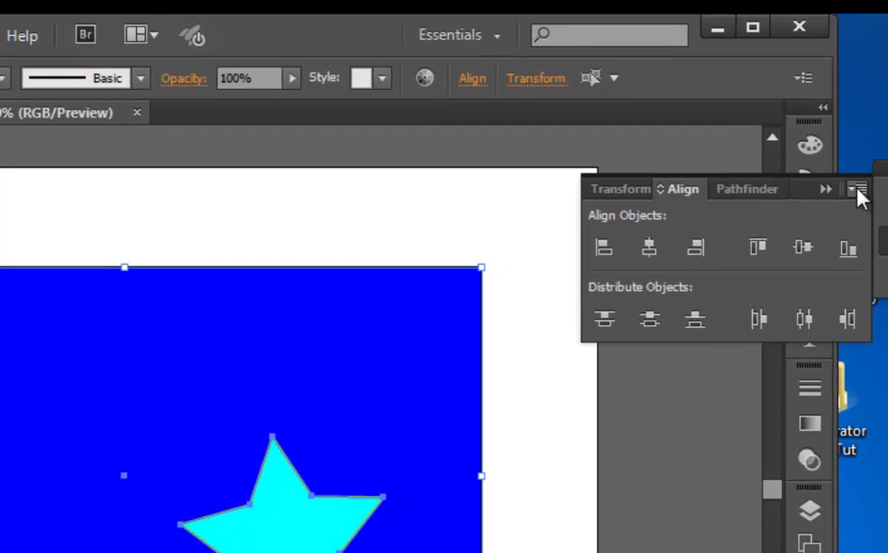
Show the Align panel options and set Align To to Align to Key Object.
click(858, 191)
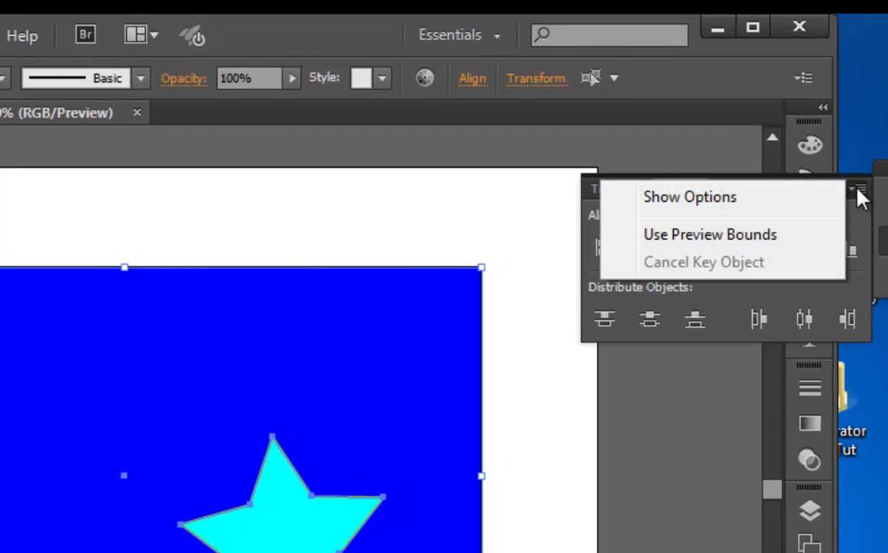
click(690, 198)
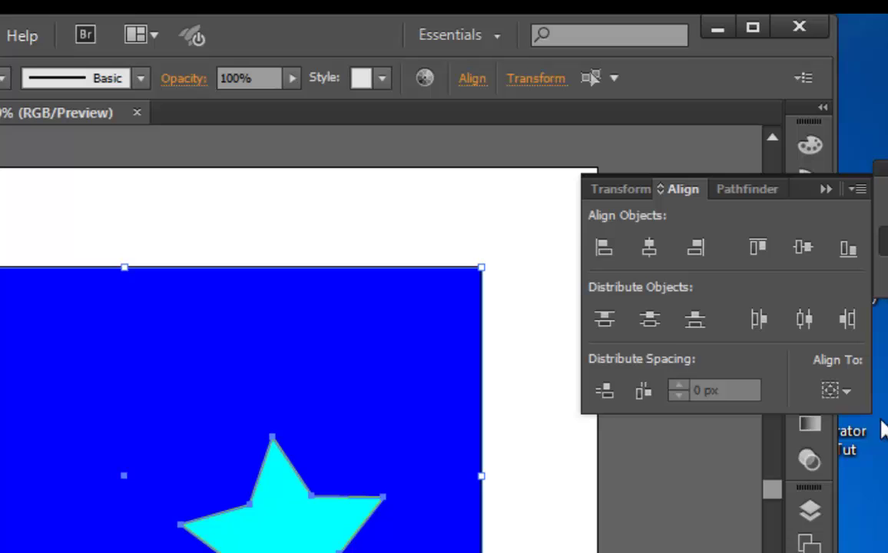
click(844, 391)
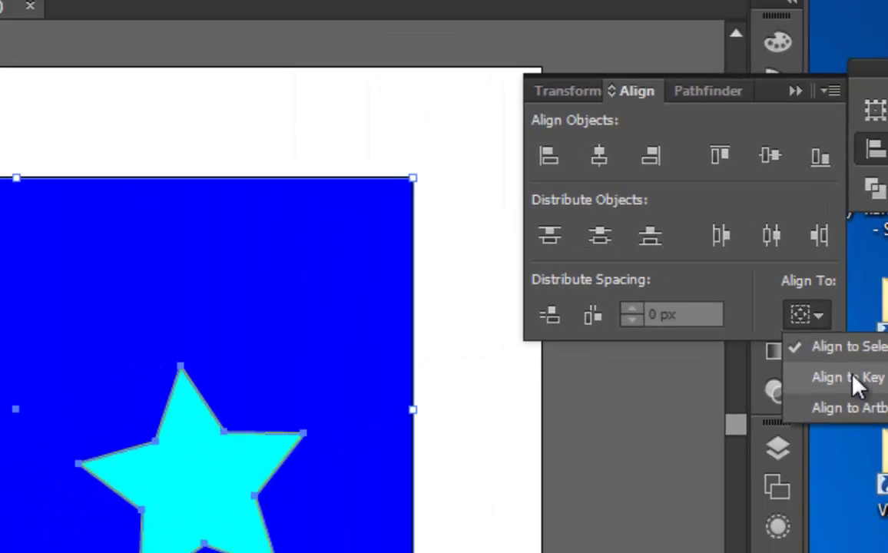
click(675, 460)
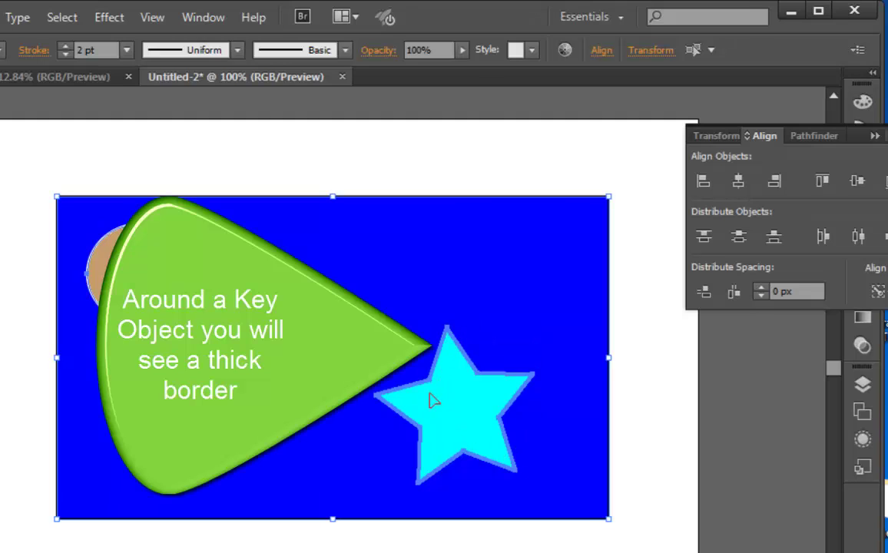
Make the blue rectangle the key object, then apply Vertical and Horizontal Align Center.
click(382, 405)
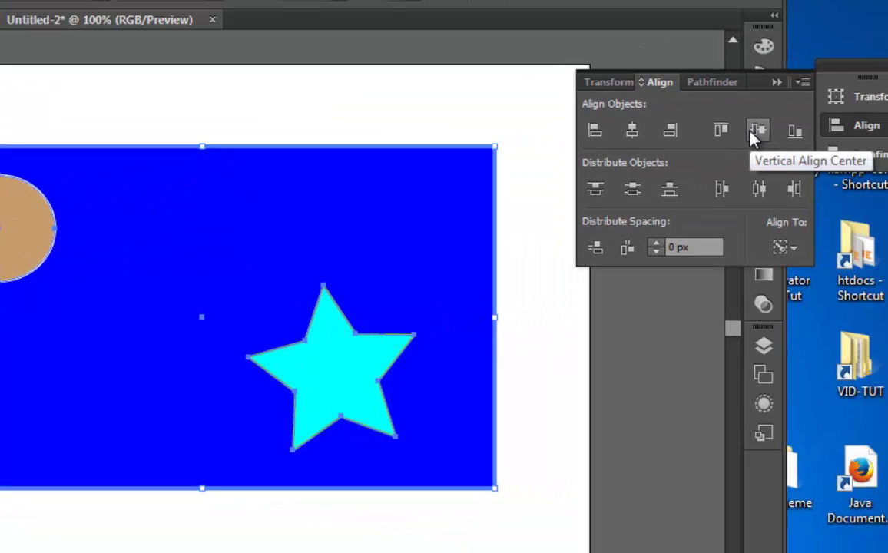
click(757, 130)
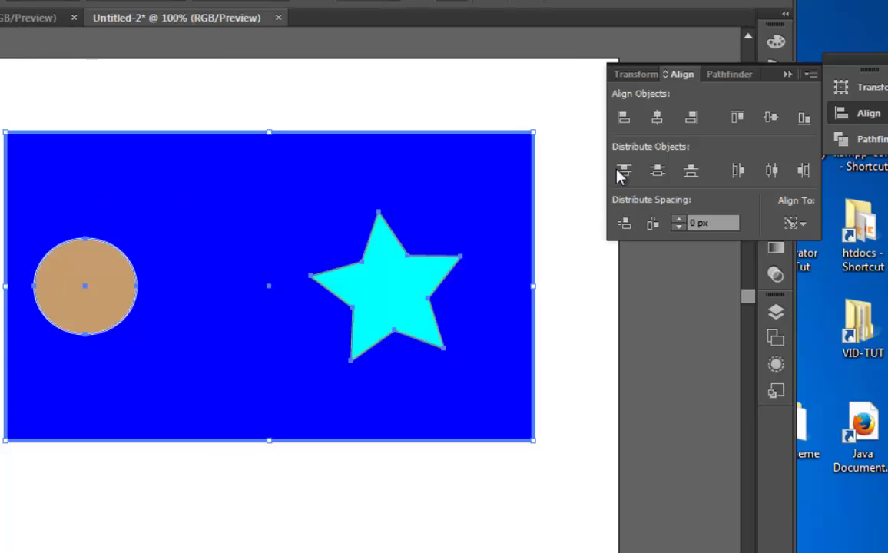
click(657, 117)
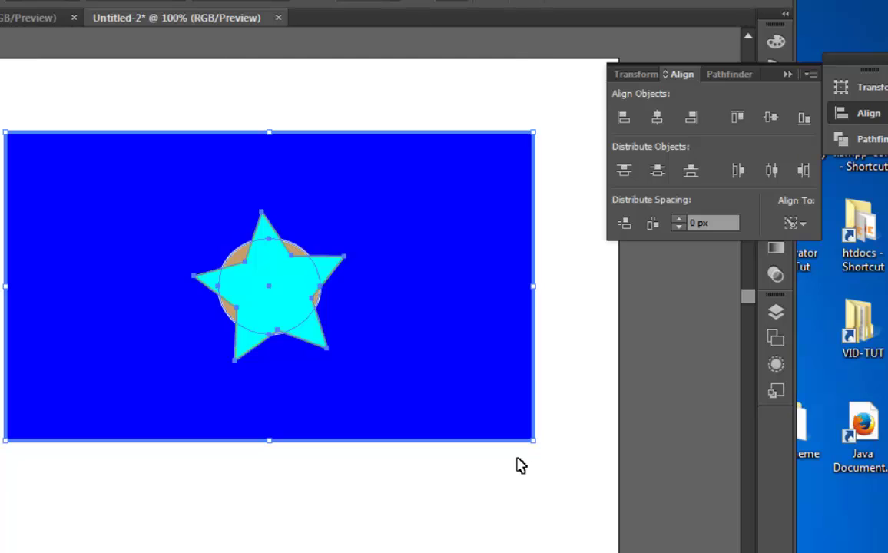
Undo the Horizontal Align Center with Ctrl+Z.
key(ctrl+z)
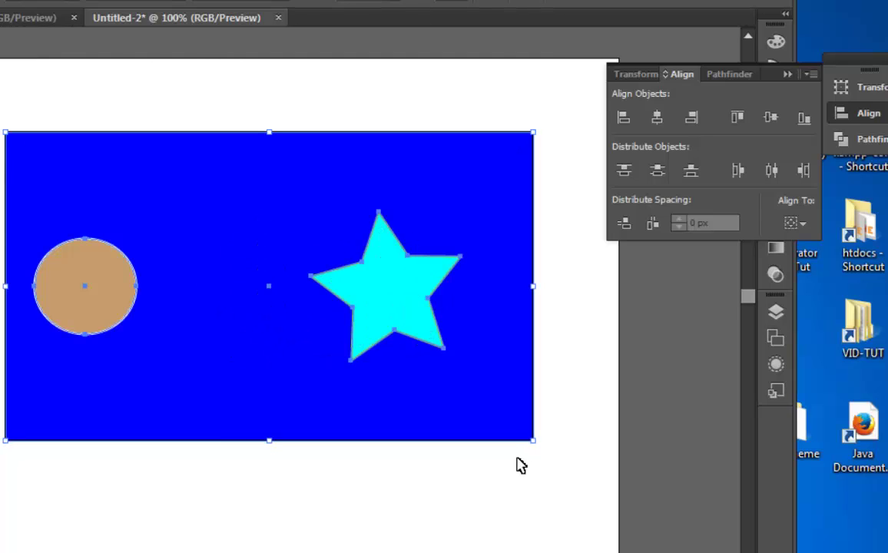